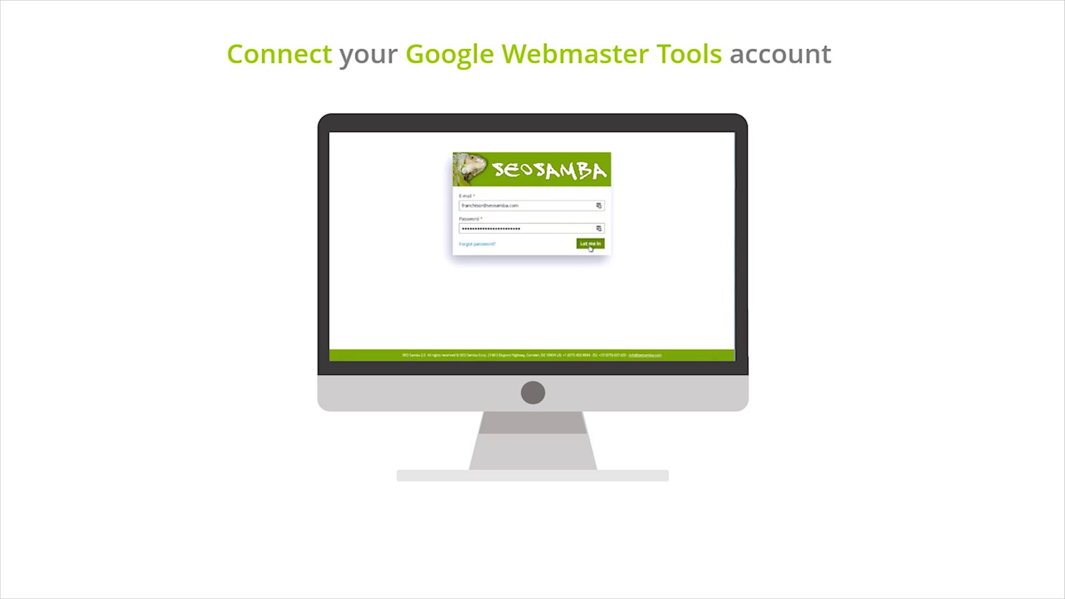
Sign in to SEO Samba and view the Lead generation dashboard's leads and sales charts
click(591, 245)
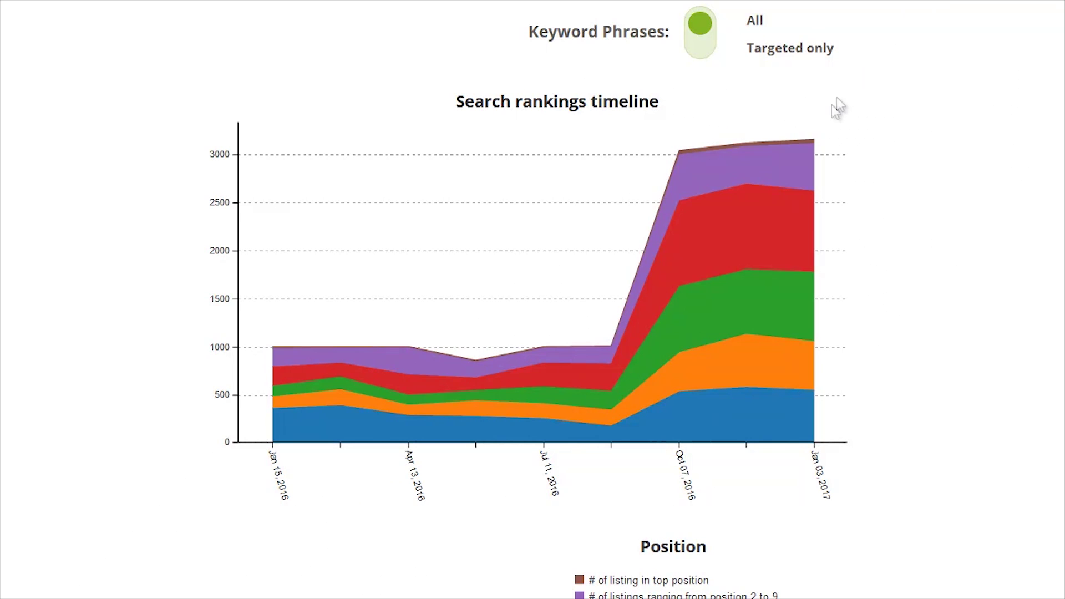
mouse_move(811, 138)
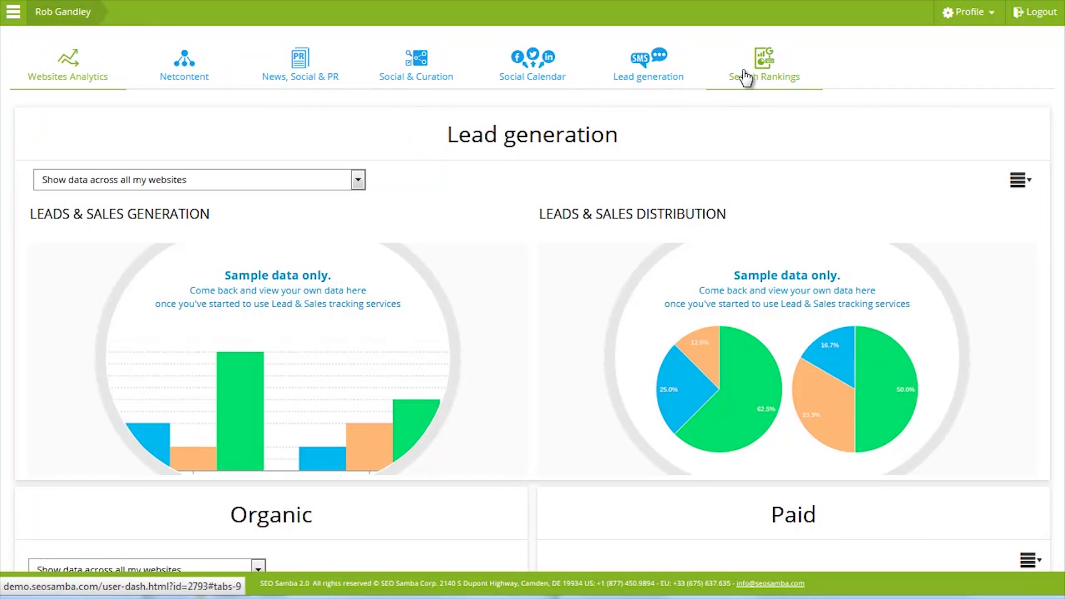
Switch to Search Rankings and review the average position and rankings timeline charts
click(746, 78)
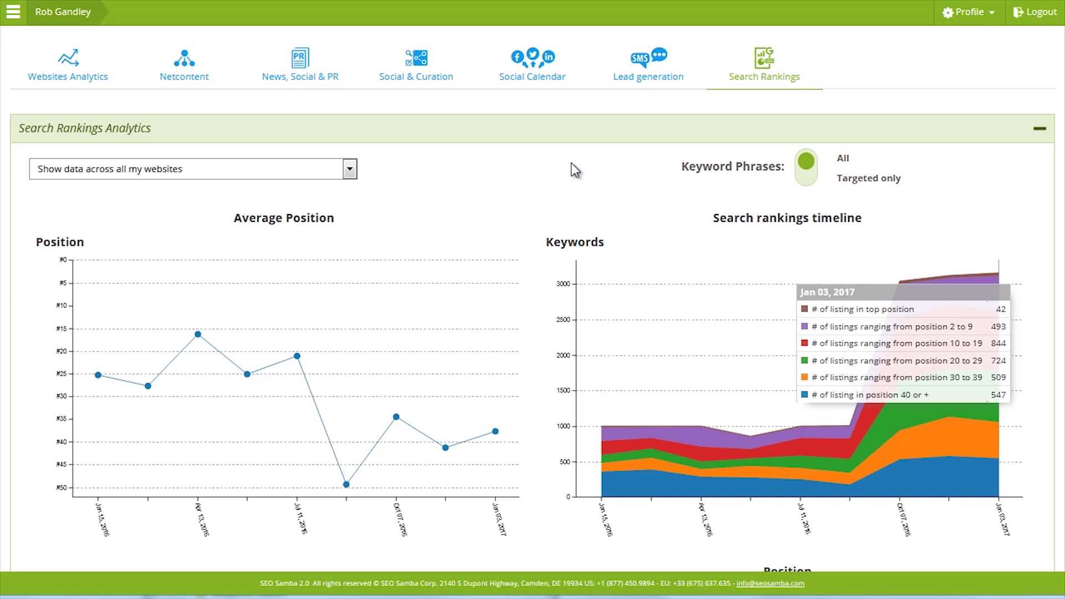
scroll(572, 164, down, 5)
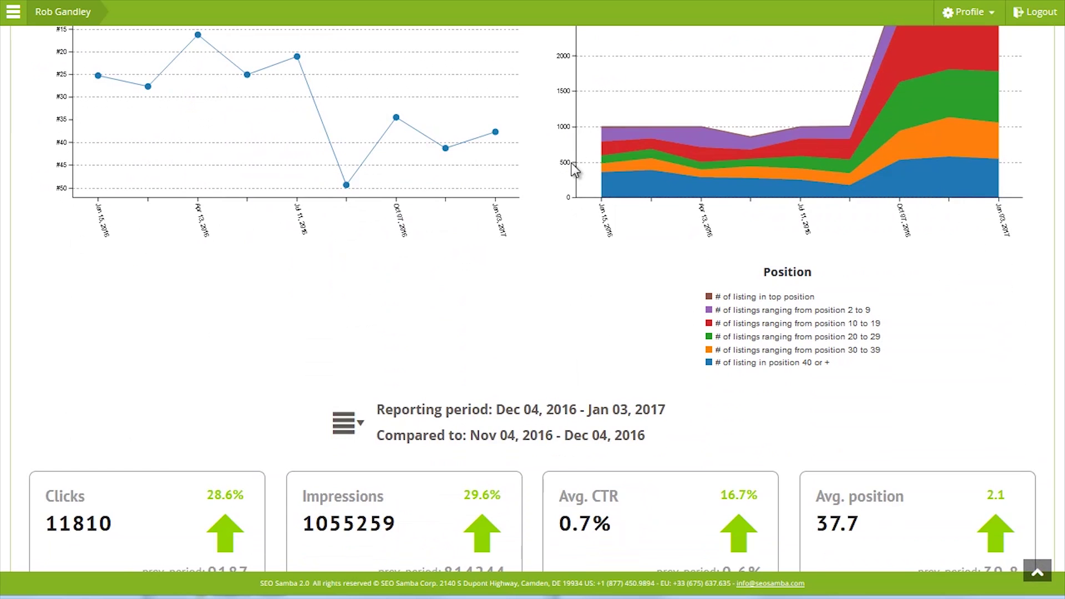
scroll(574, 169, up, 3)
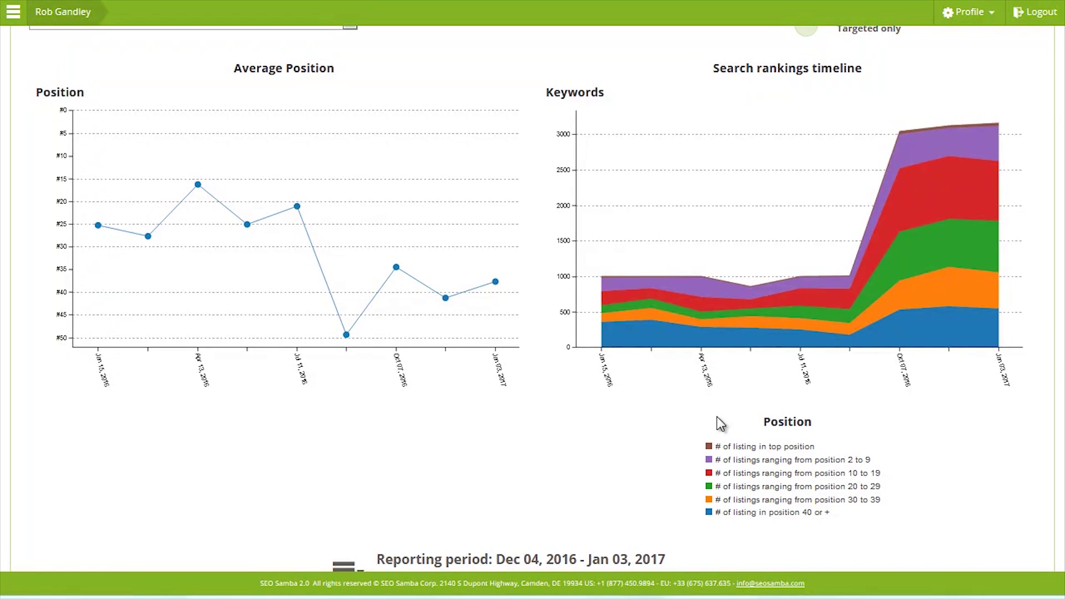
Filter the rankings charts to the assisted-living website only
scroll(735, 411, up, 3)
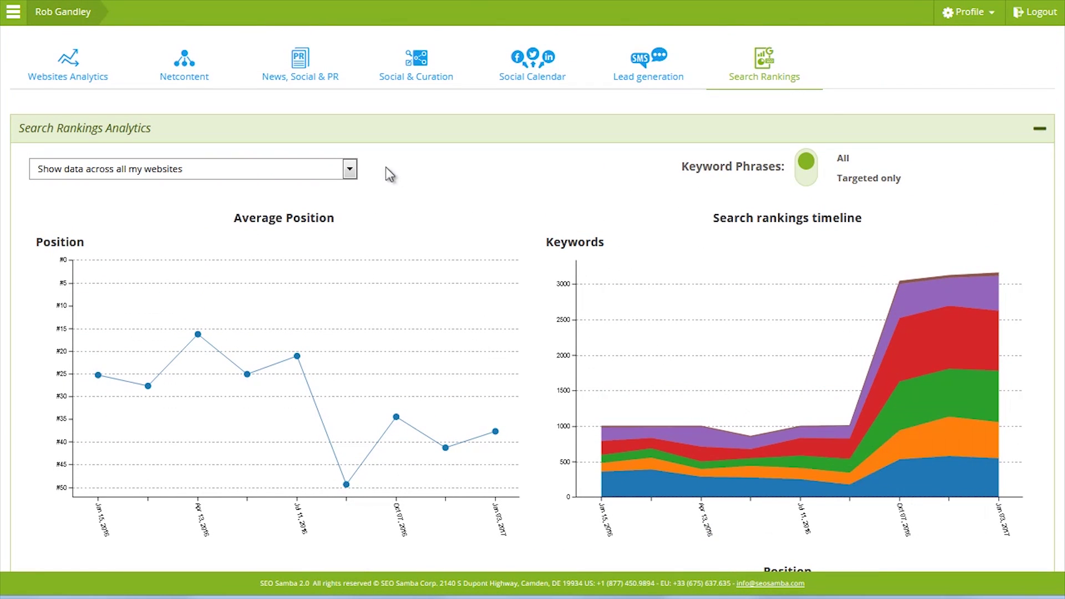
click(340, 170)
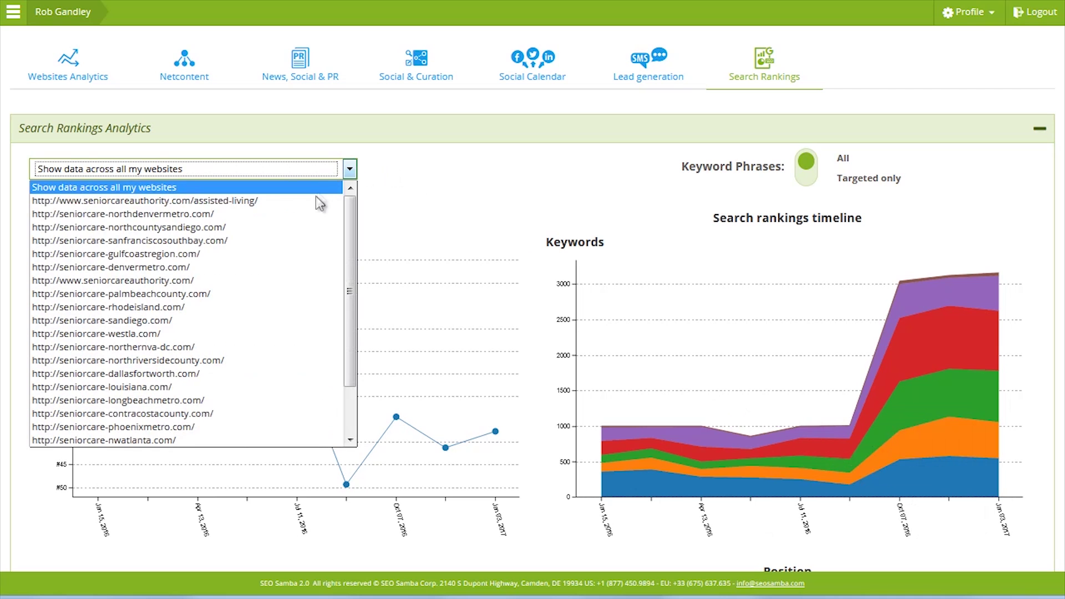
scroll(287, 321, down, 1)
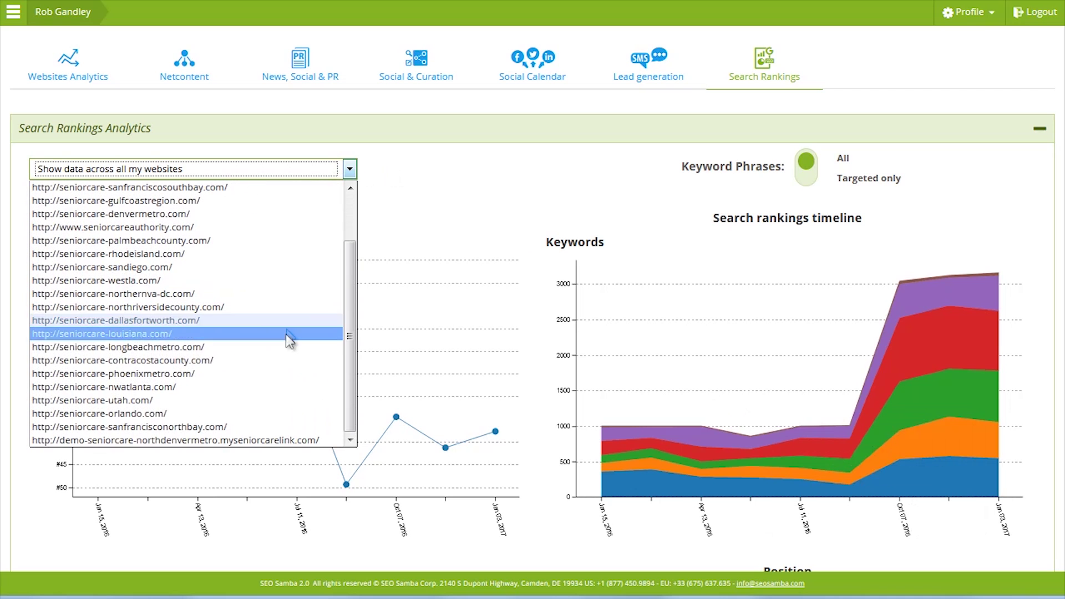
scroll(274, 392, up, 2)
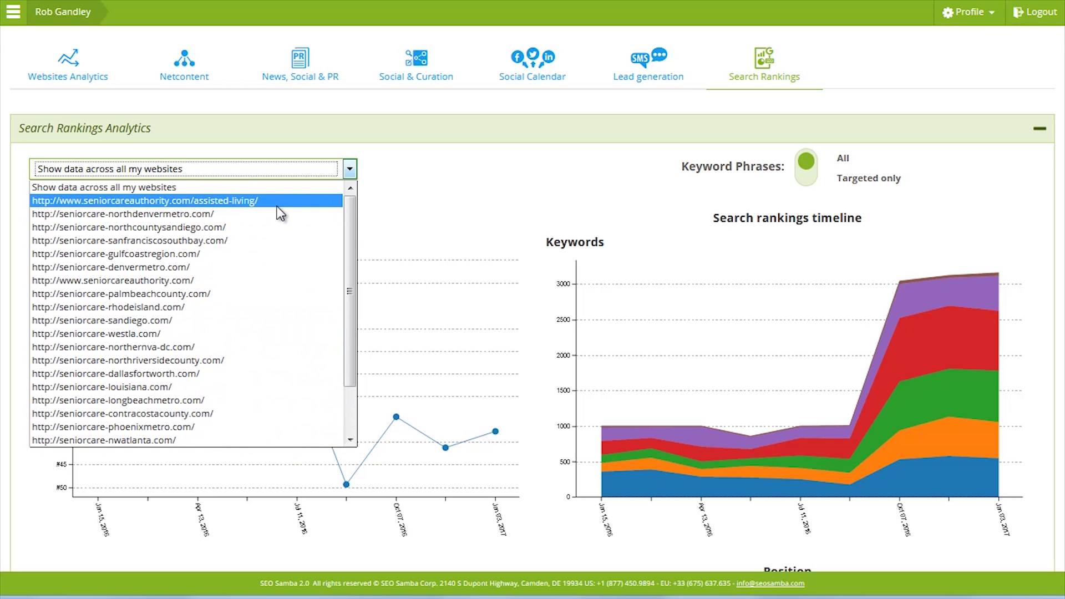
click(280, 201)
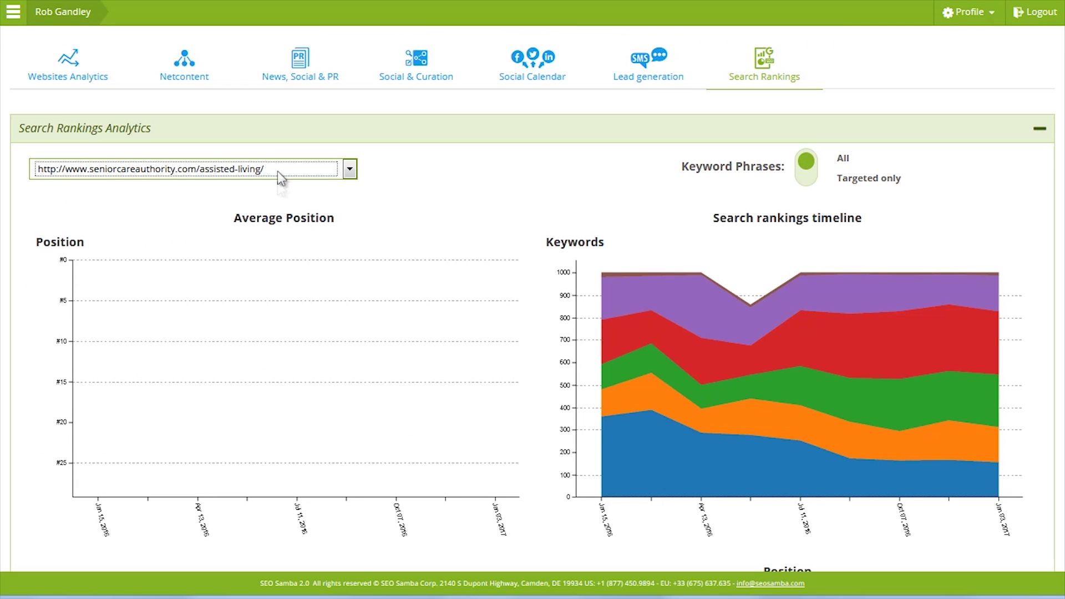
Return to data across all websites, inspect chart points, and scroll down to the keyword tables
click(278, 167)
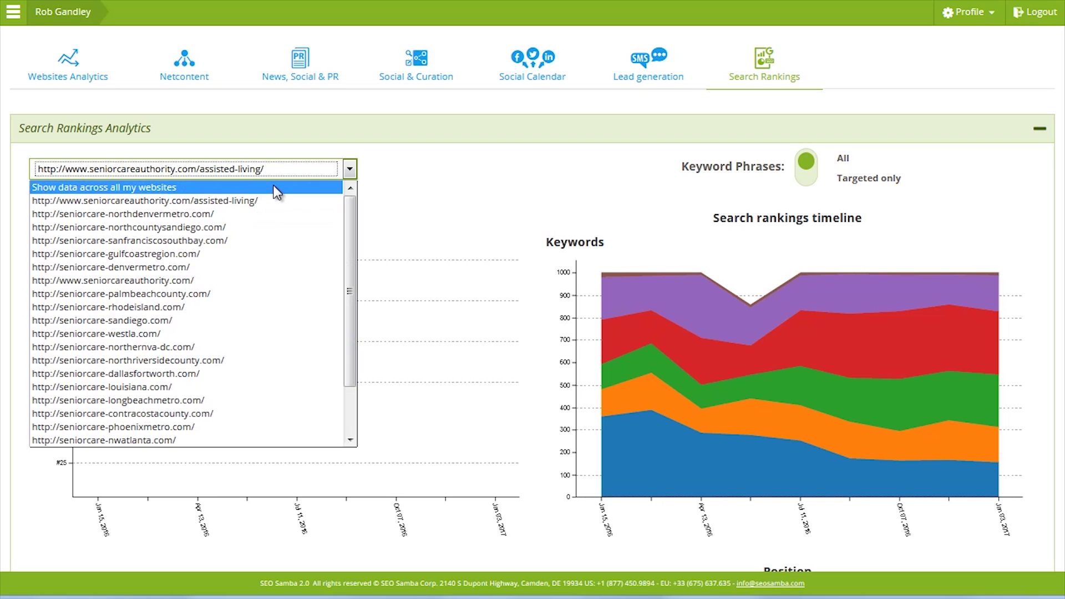
click(276, 188)
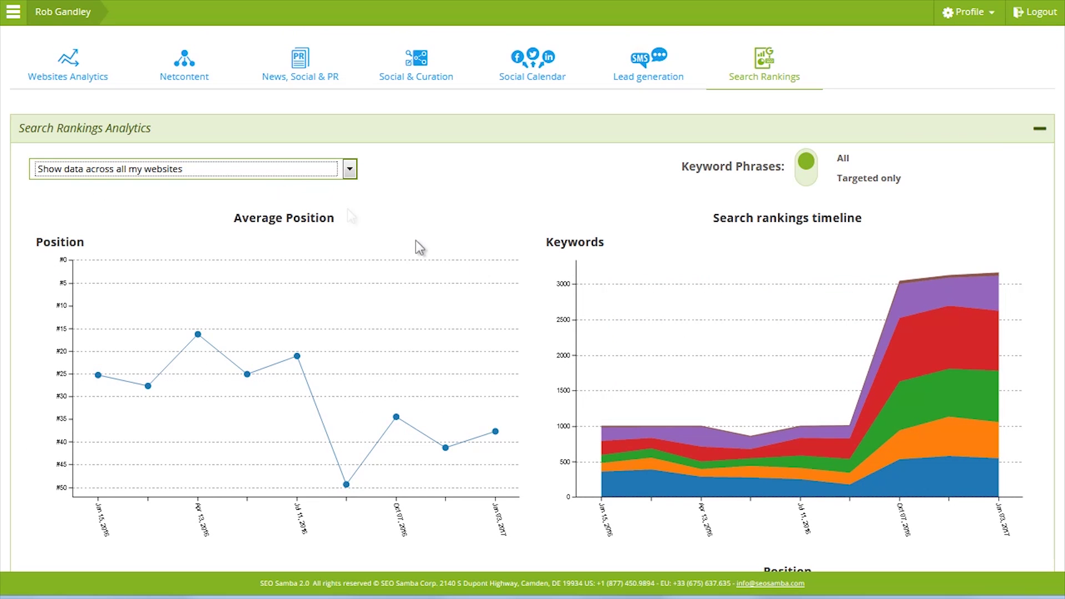
mouse_move(783, 403)
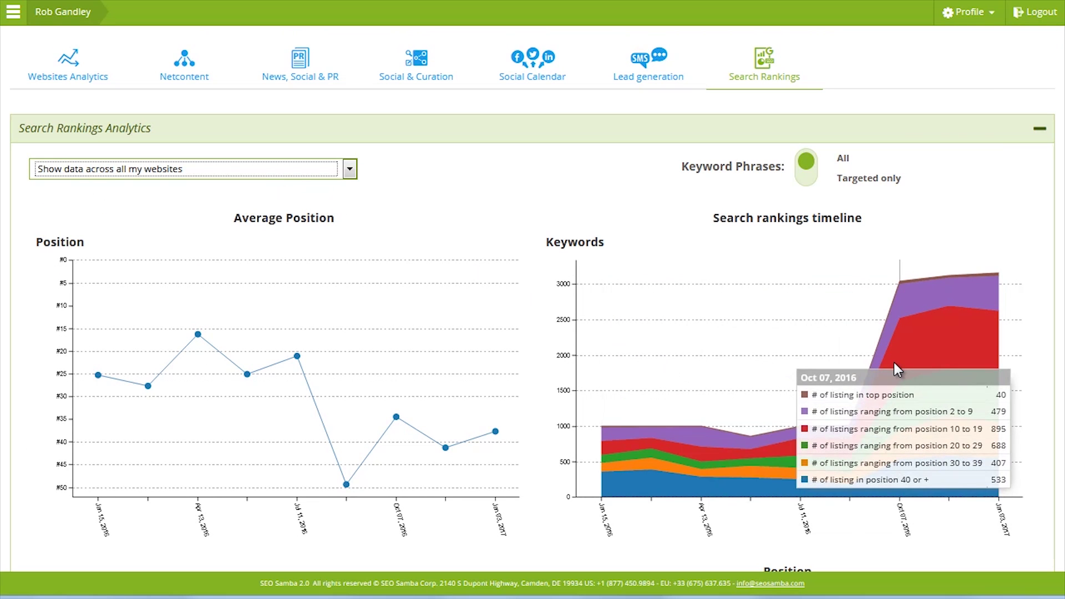
click(155, 198)
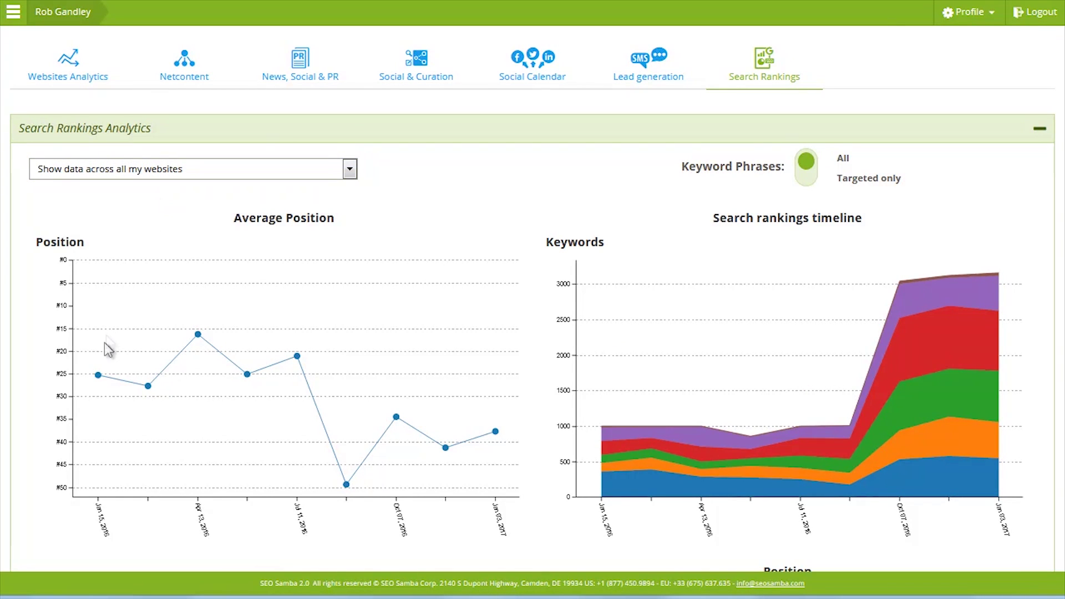
mouse_move(98, 375)
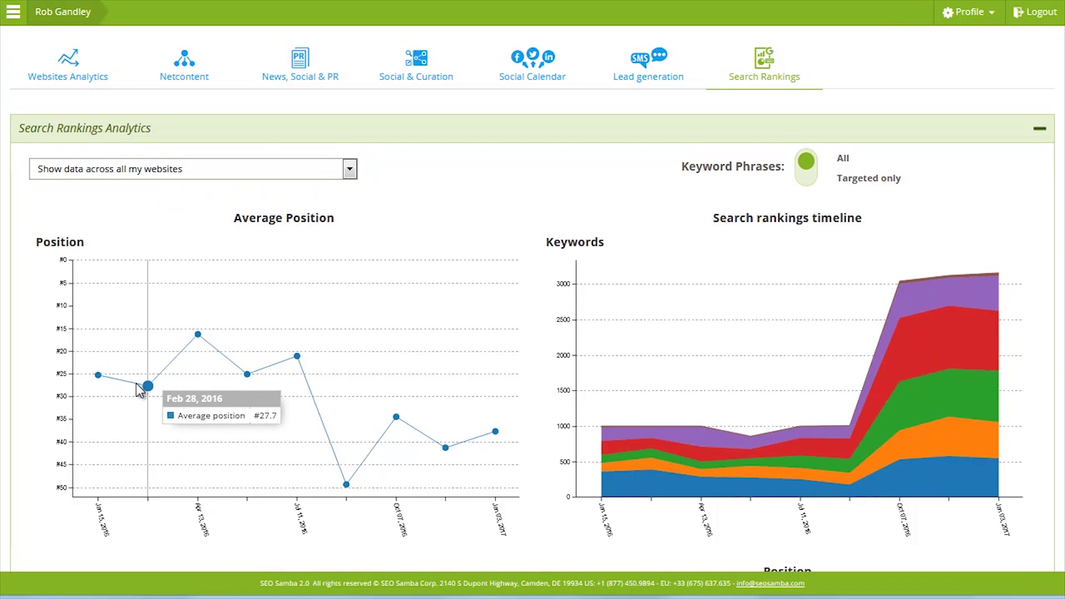
mouse_move(191, 347)
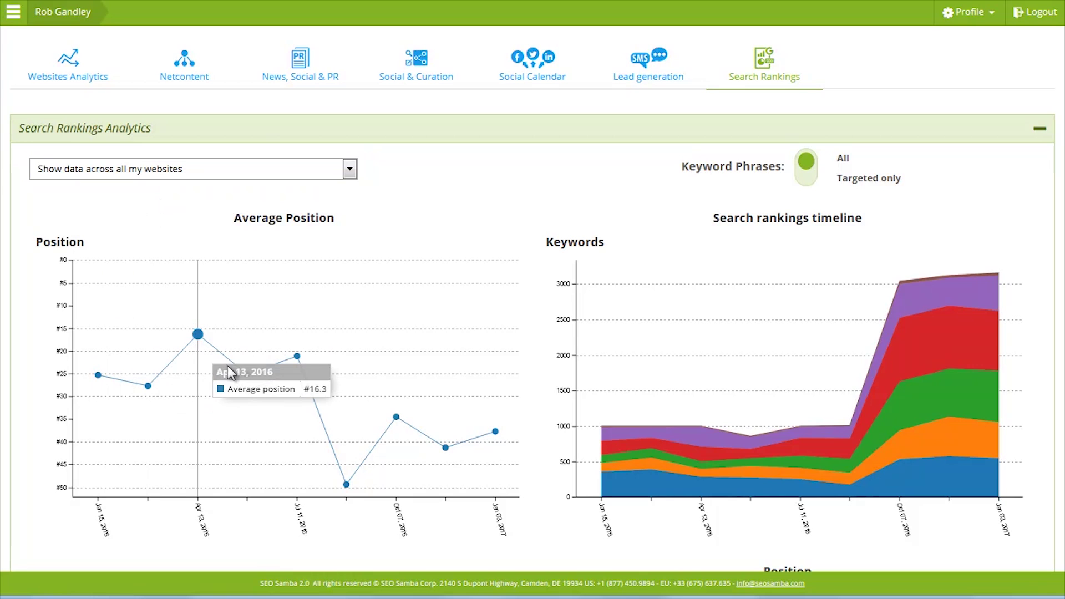
mouse_move(284, 364)
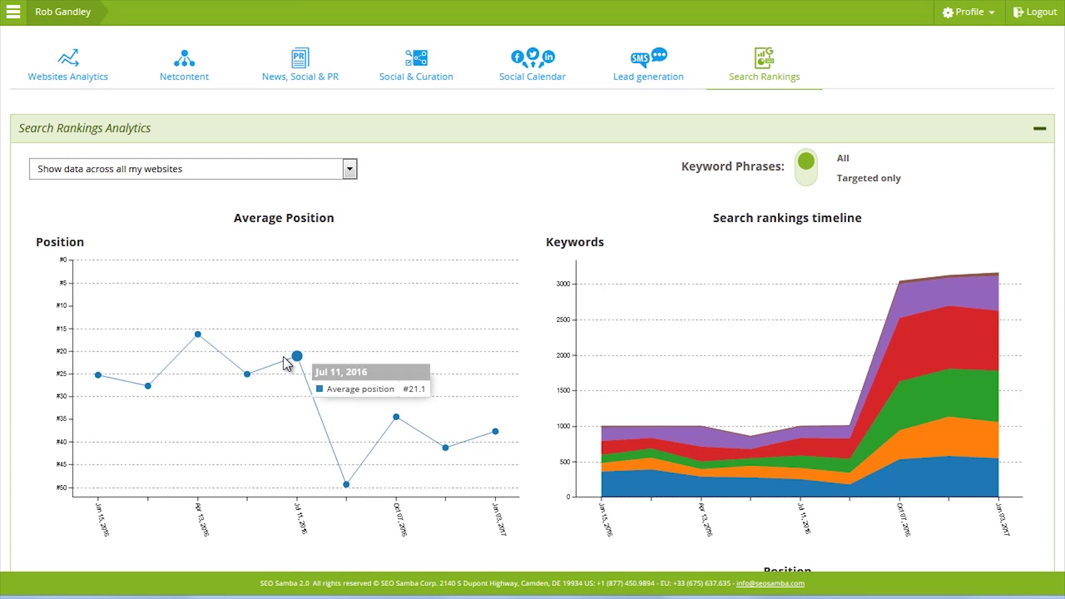
scroll(295, 224, down, 3)
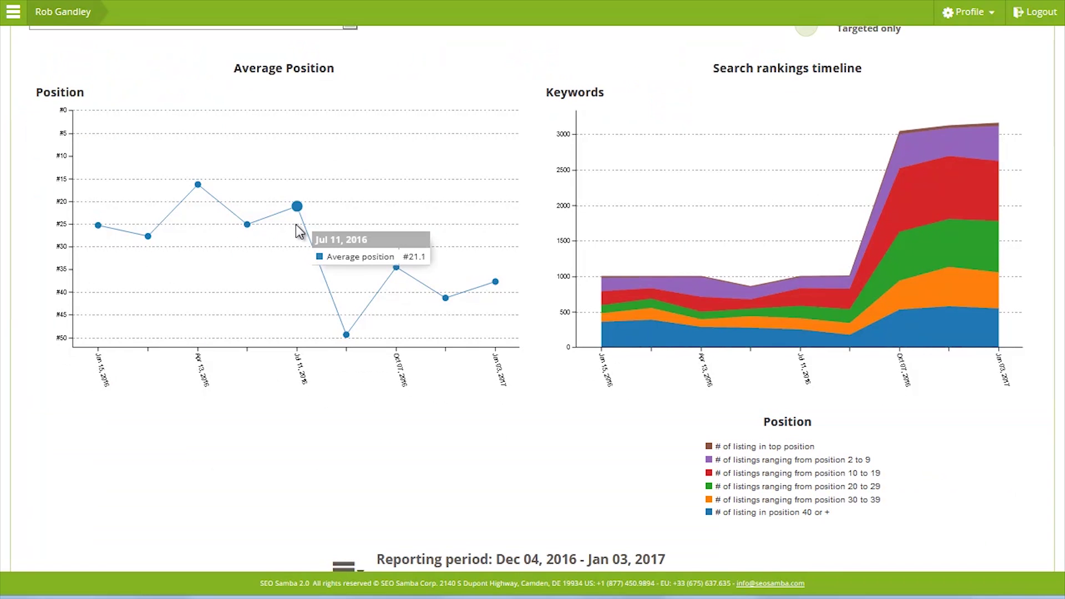
scroll(296, 225, down, 8)
Highlight the Top 5 Rising and Newly listed keywords table headings
scroll(295, 226, down, 5)
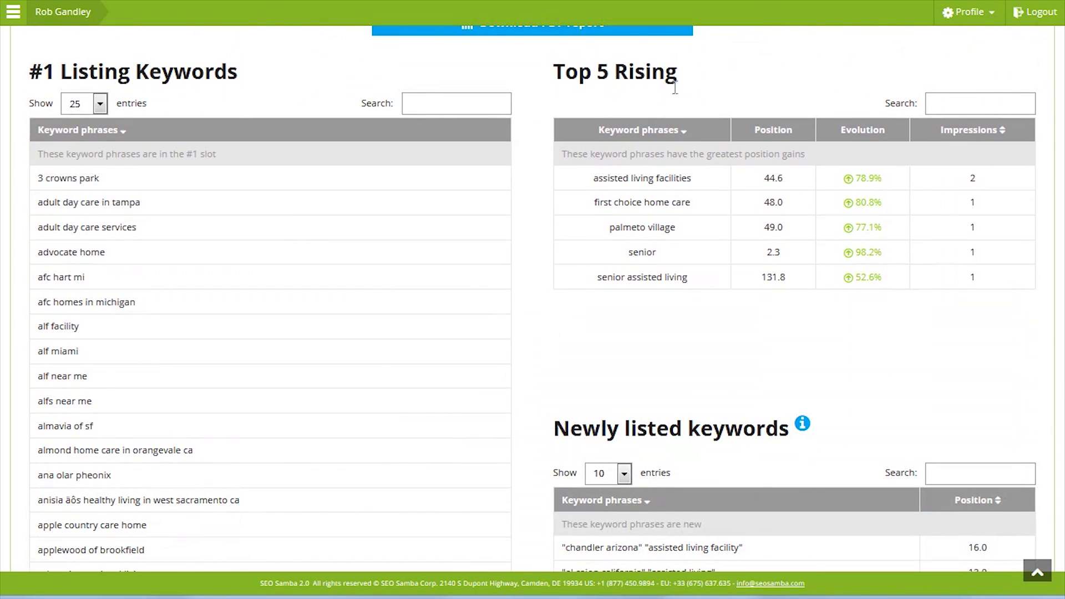
drag(678, 84, 565, 93)
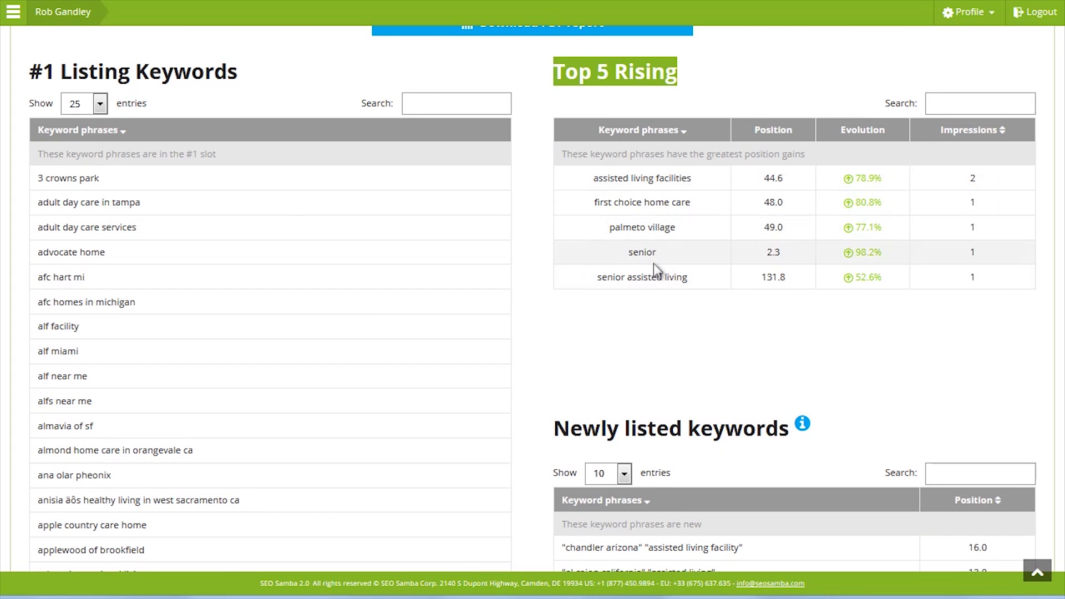
scroll(660, 297, down, 3)
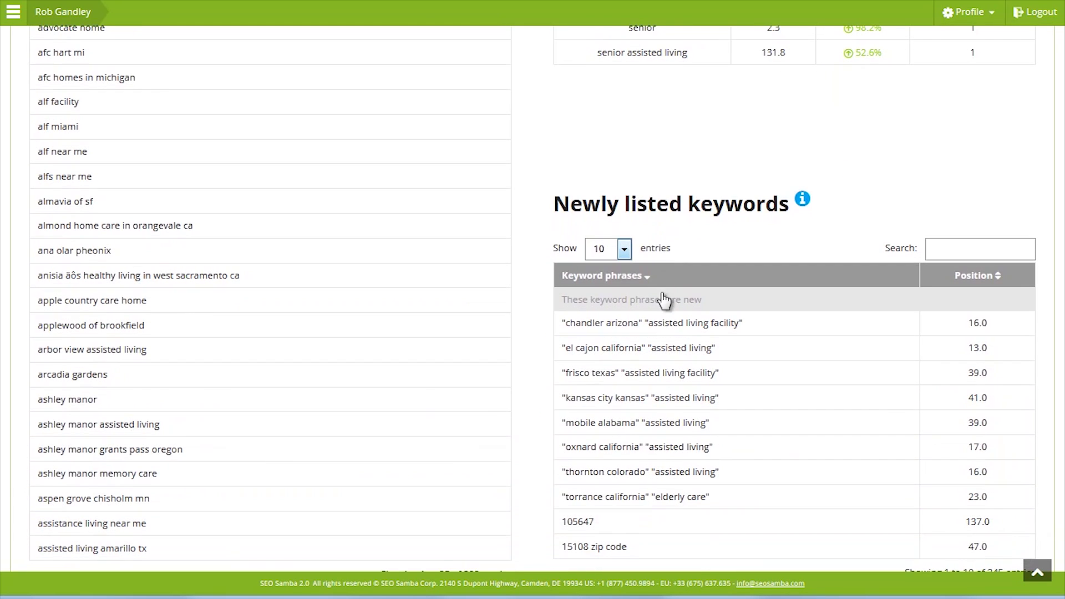
drag(555, 206, 790, 209)
scroll(770, 282, down, 4)
scroll(770, 280, up, 2)
Page the Newly listed keywords table through to page 3
click(863, 450)
click(883, 451)
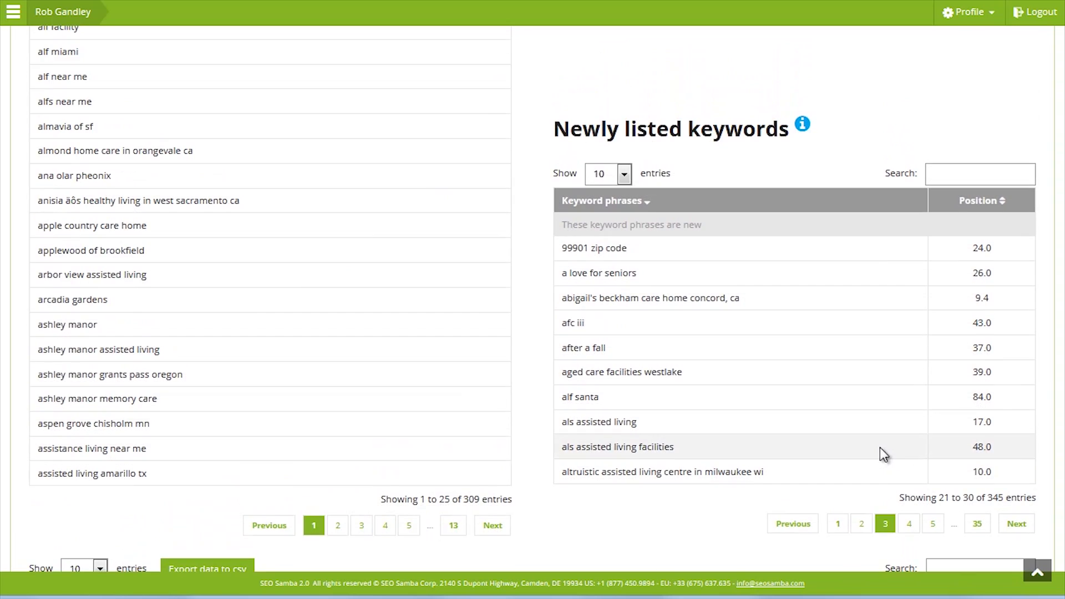
scroll(884, 471, down, 5)
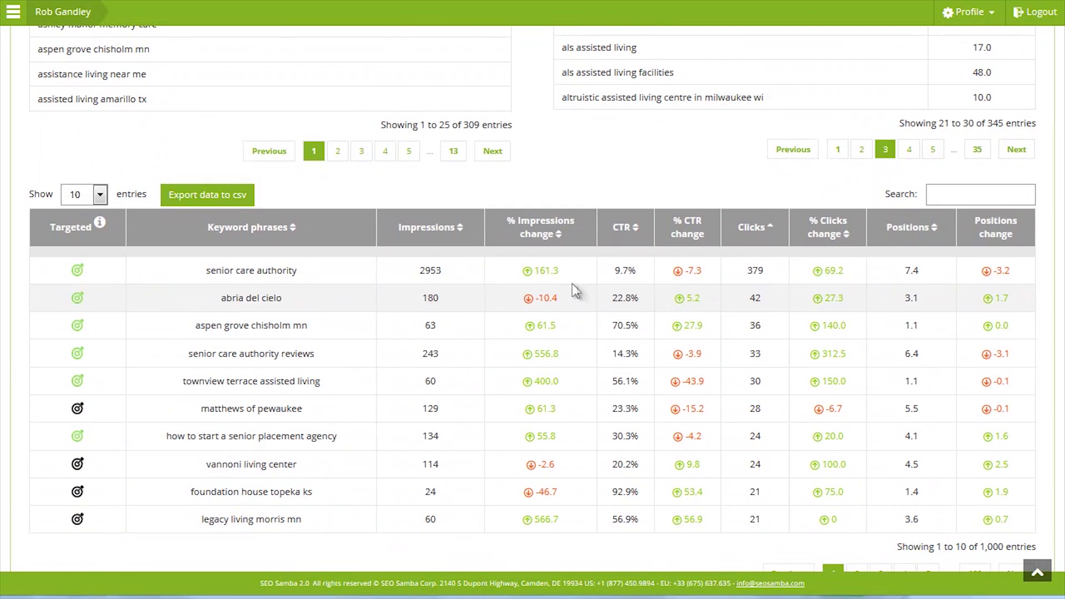
click(86, 195)
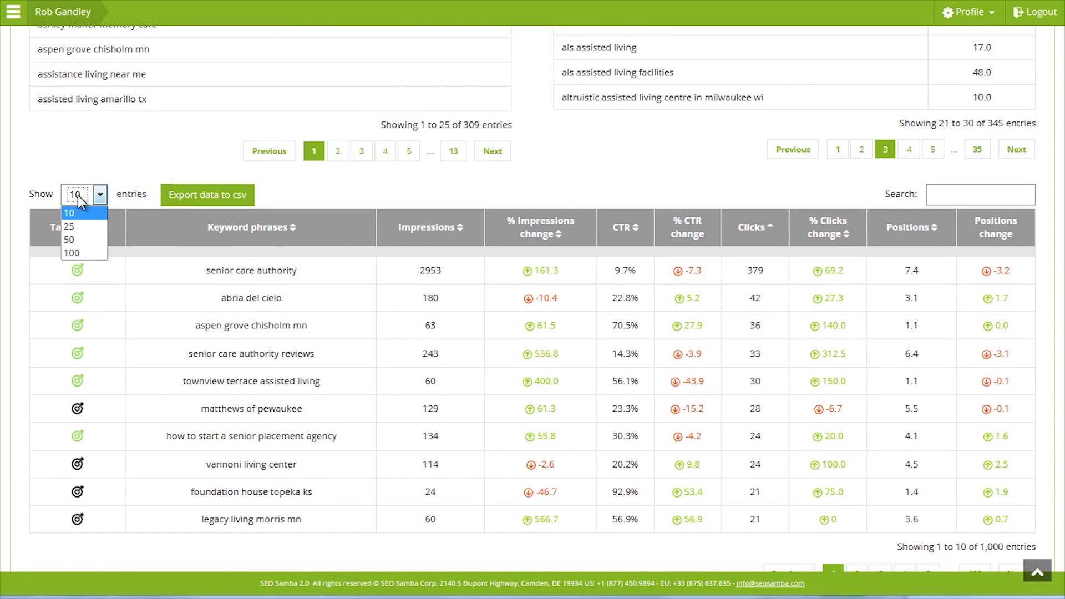
Show 25 keywords per page in the keyword performance table
click(69, 229)
scroll(169, 253, down, 8)
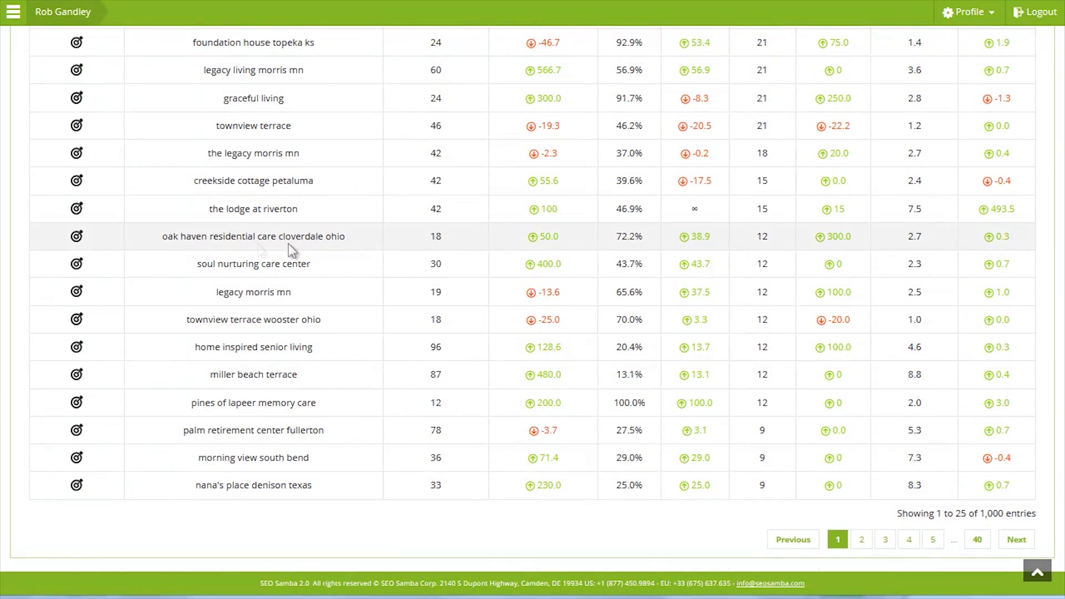
scroll(964, 231, up, 2)
scroll(963, 231, up, 5)
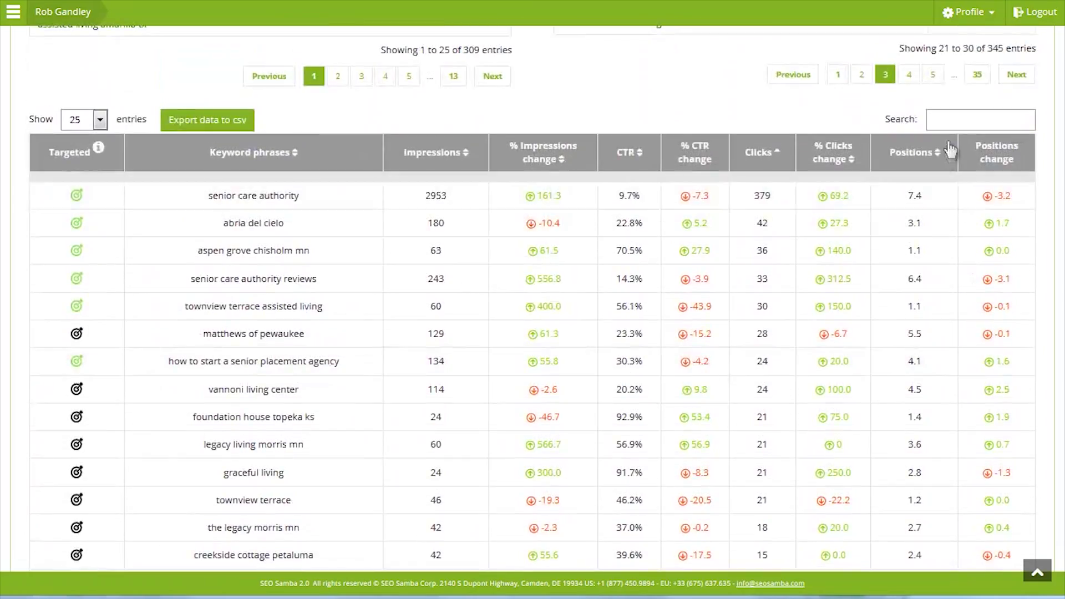
Filter the table to 'senior care' and sort by clicks, most first, led by senior care authority
click(945, 122)
text(senior care)
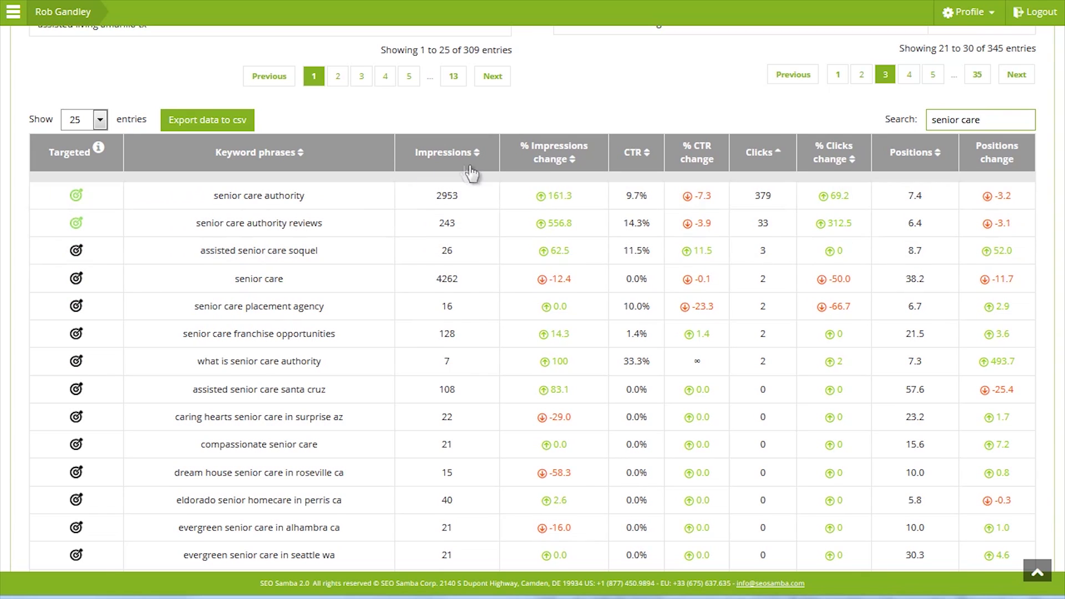
click(433, 160)
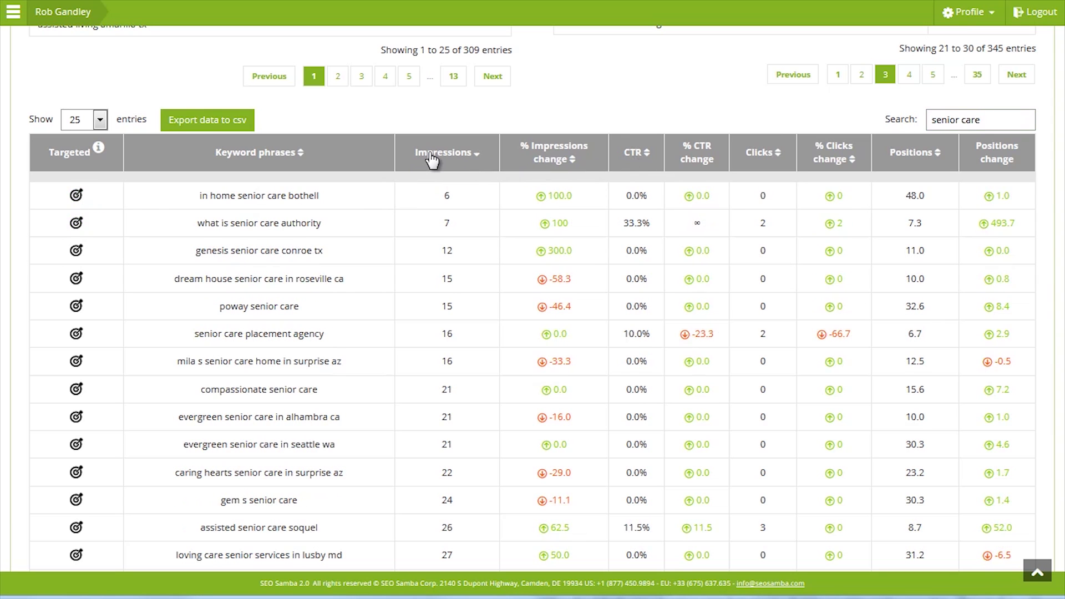
click(432, 161)
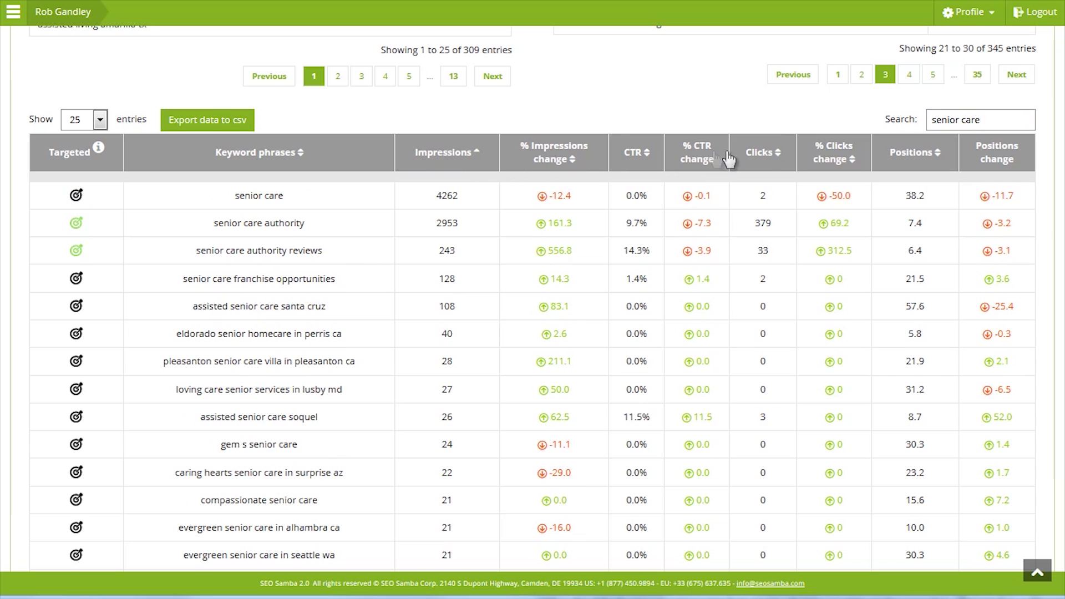
click(765, 159)
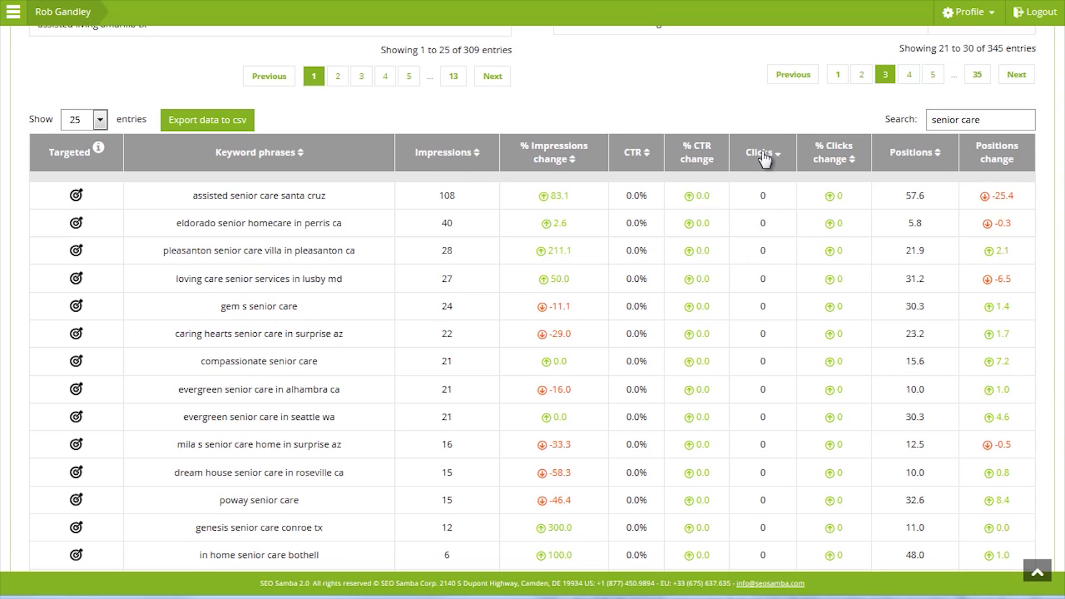
click(765, 159)
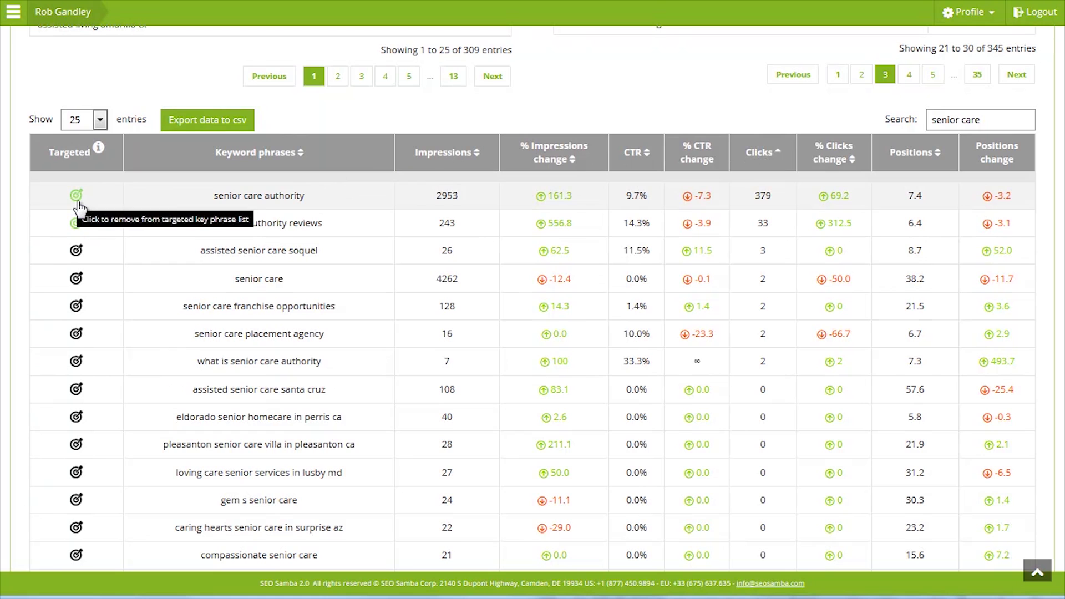
drag(213, 195, 310, 199)
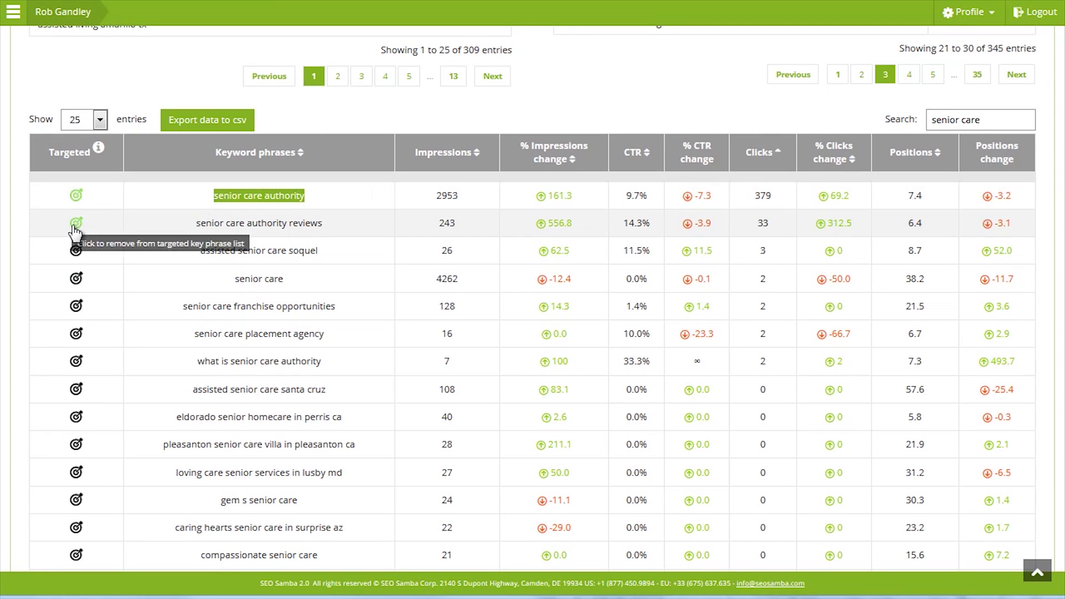
drag(197, 224, 328, 233)
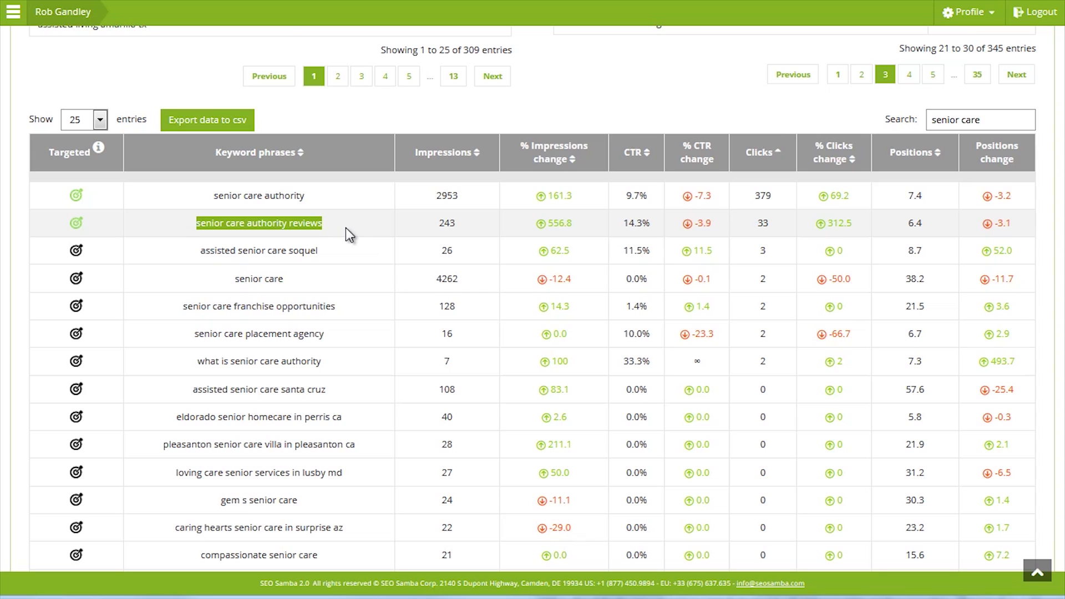
drag(345, 227, 288, 228)
drag(288, 227, 364, 233)
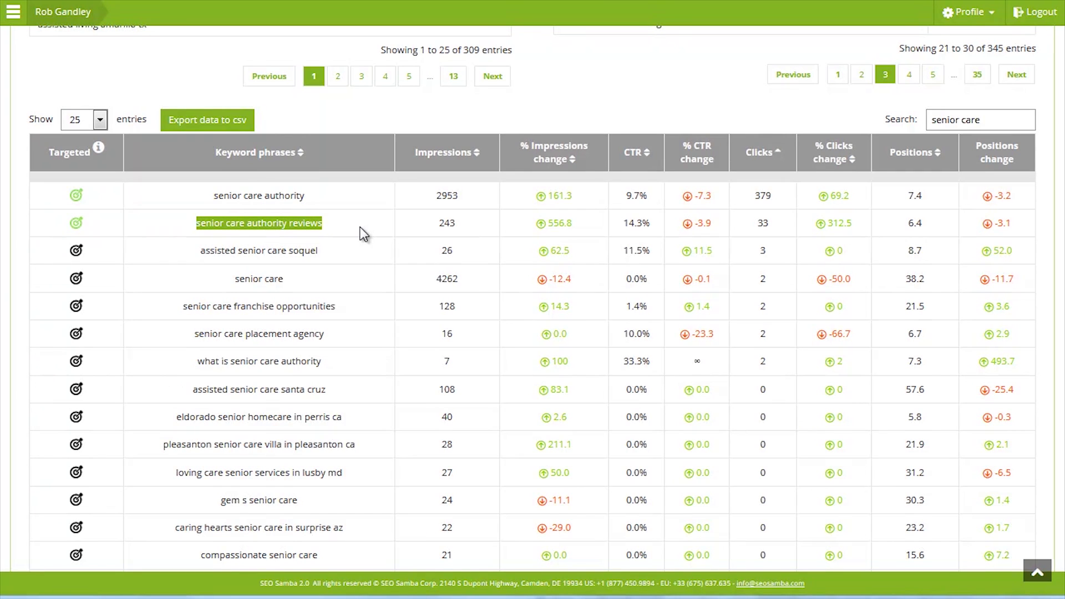
click(361, 227)
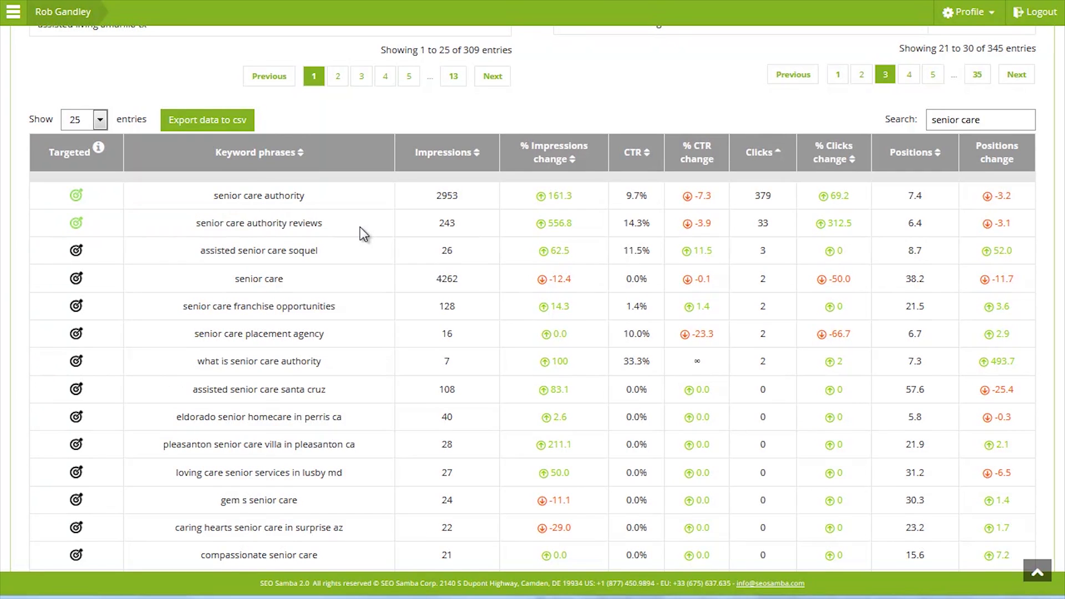
click(81, 231)
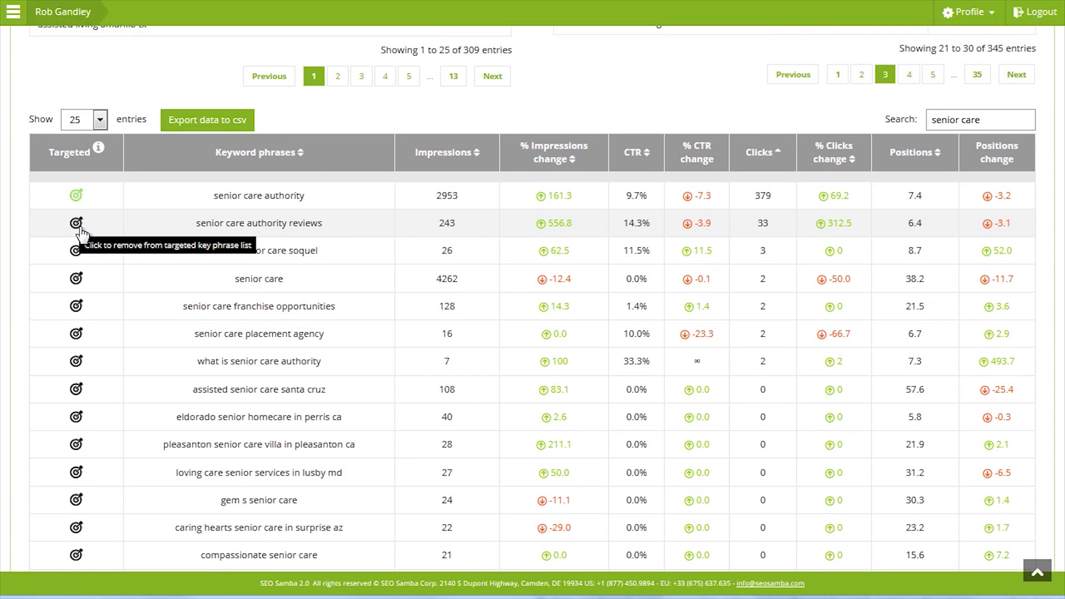
click(79, 228)
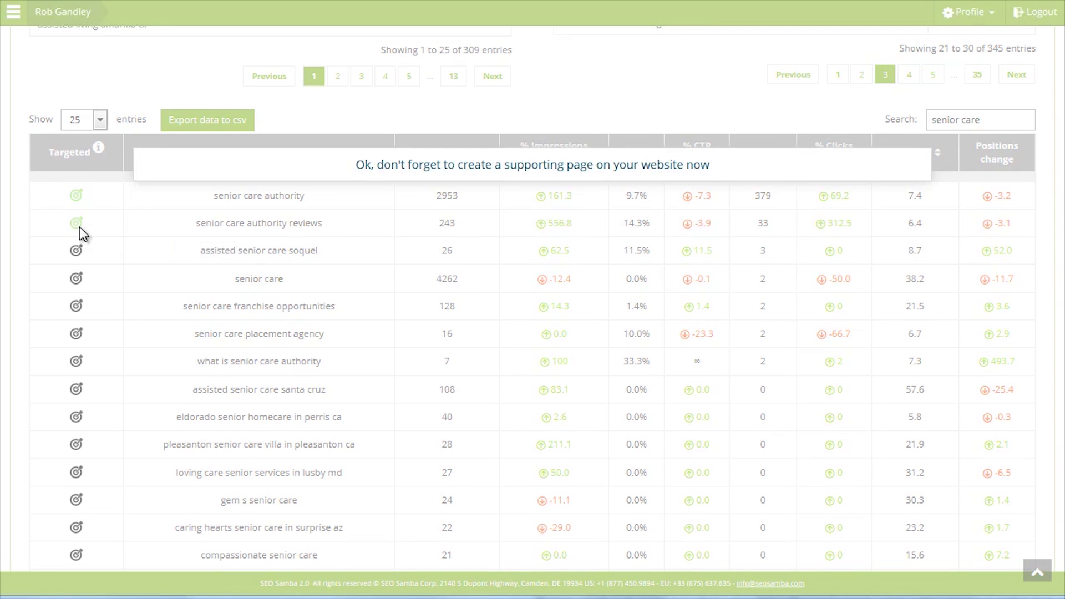
drag(354, 166, 718, 174)
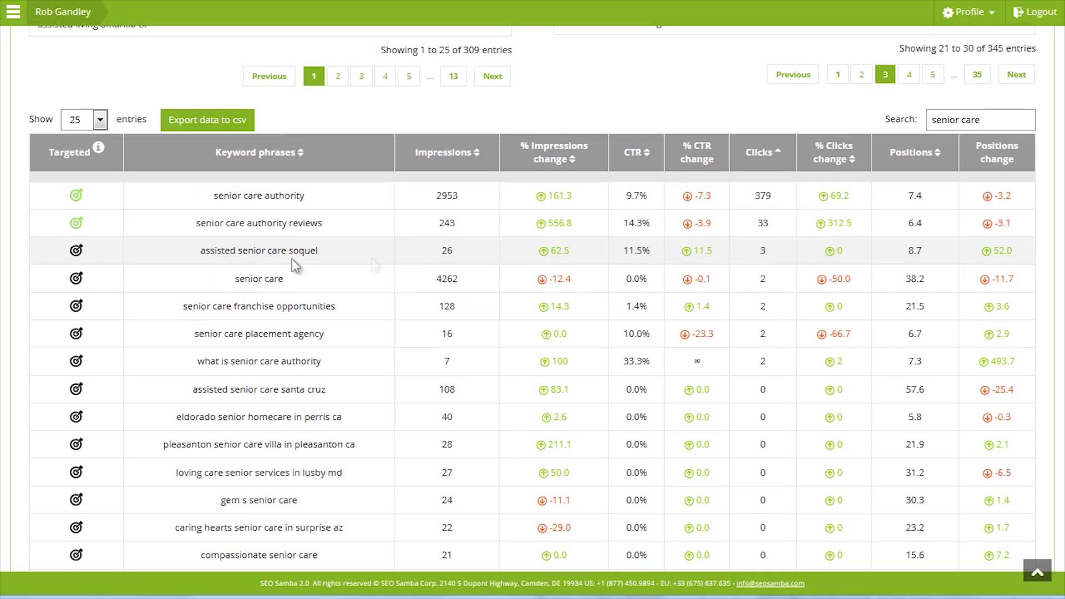
click(77, 253)
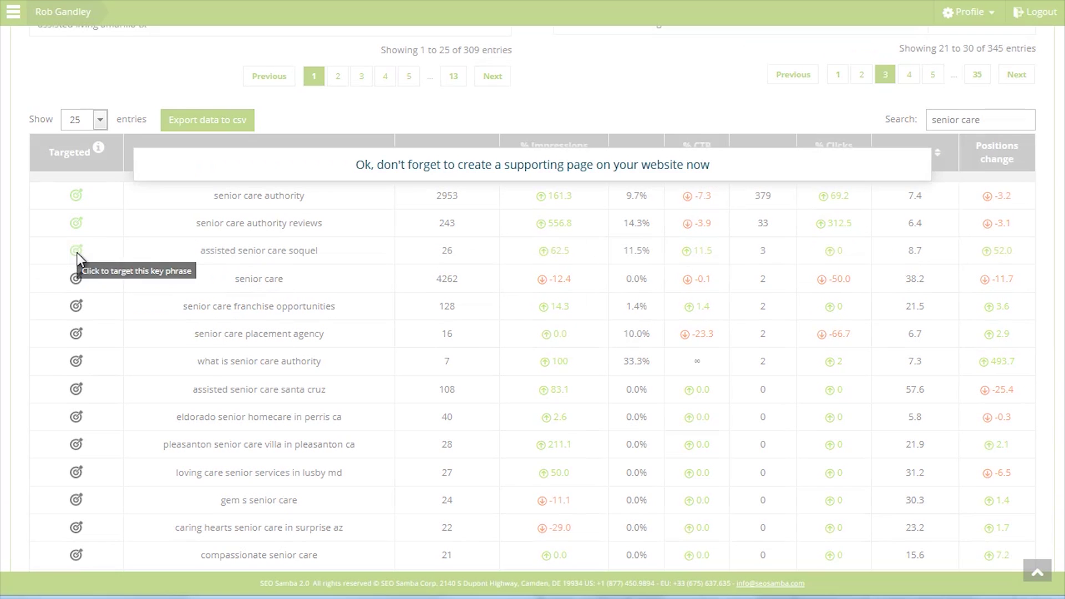
drag(356, 170, 733, 170)
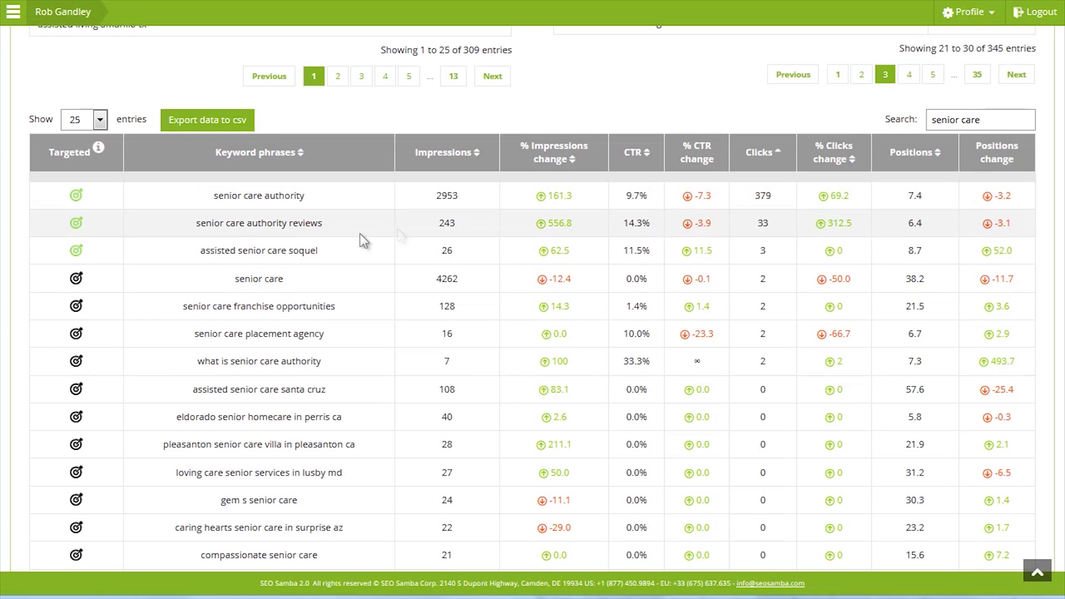
click(76, 254)
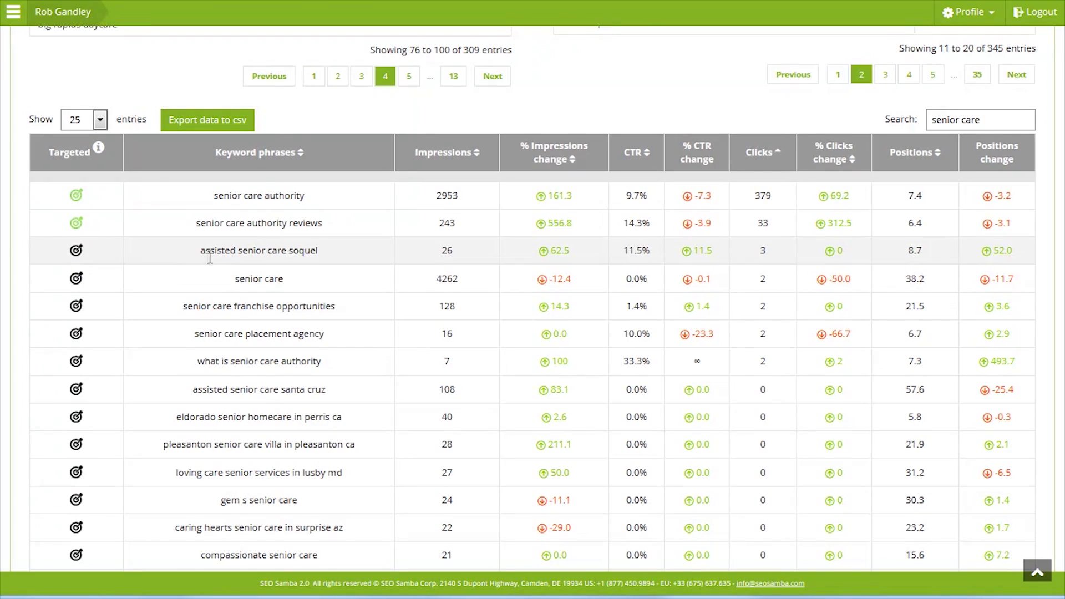
Return to the top and read Aug 24's timeline: 6 top-position listings, 176 in positions 2-9
scroll(400, 260, up, 20)
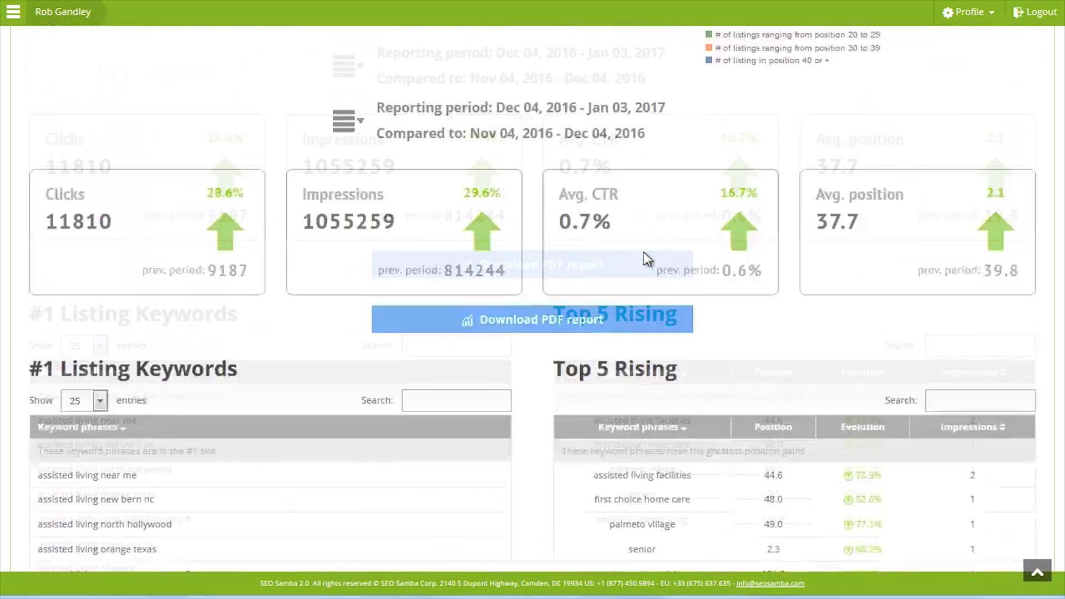
scroll(648, 268, up, 5)
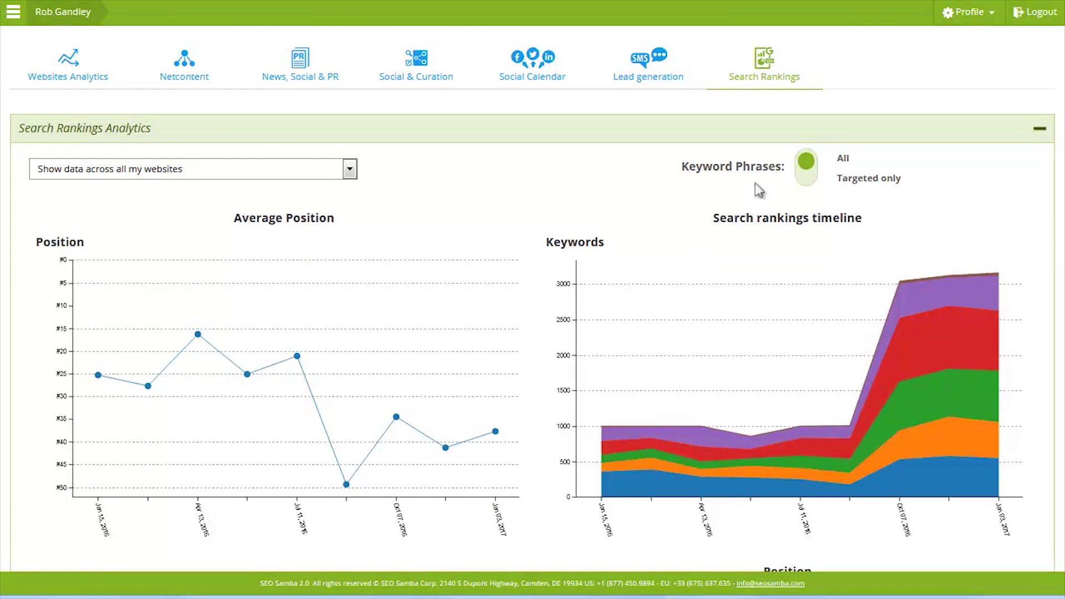
drag(781, 169, 685, 162)
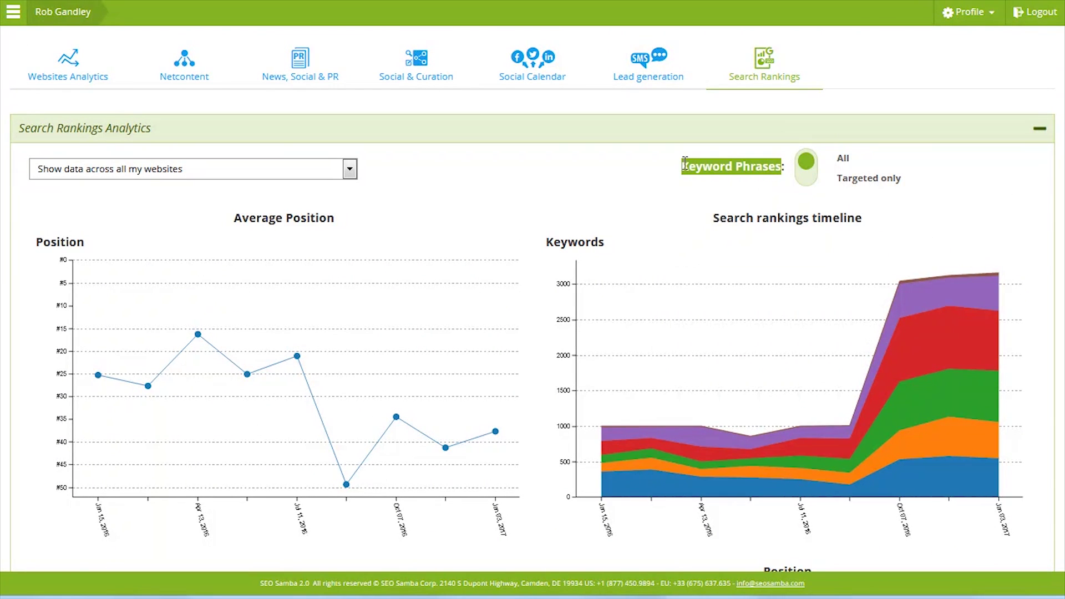
click(664, 180)
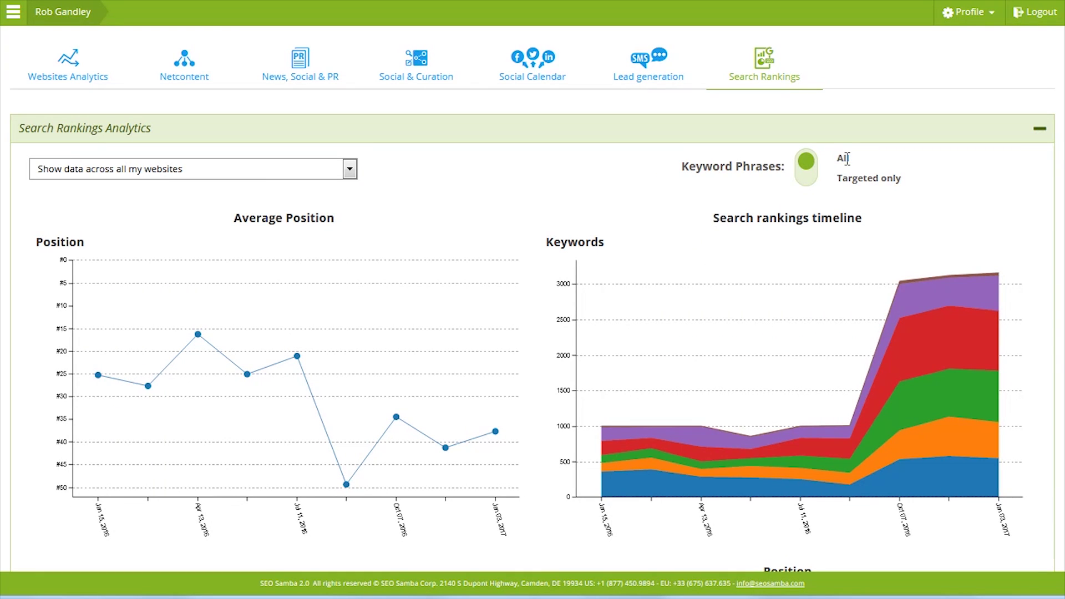
mouse_move(851, 316)
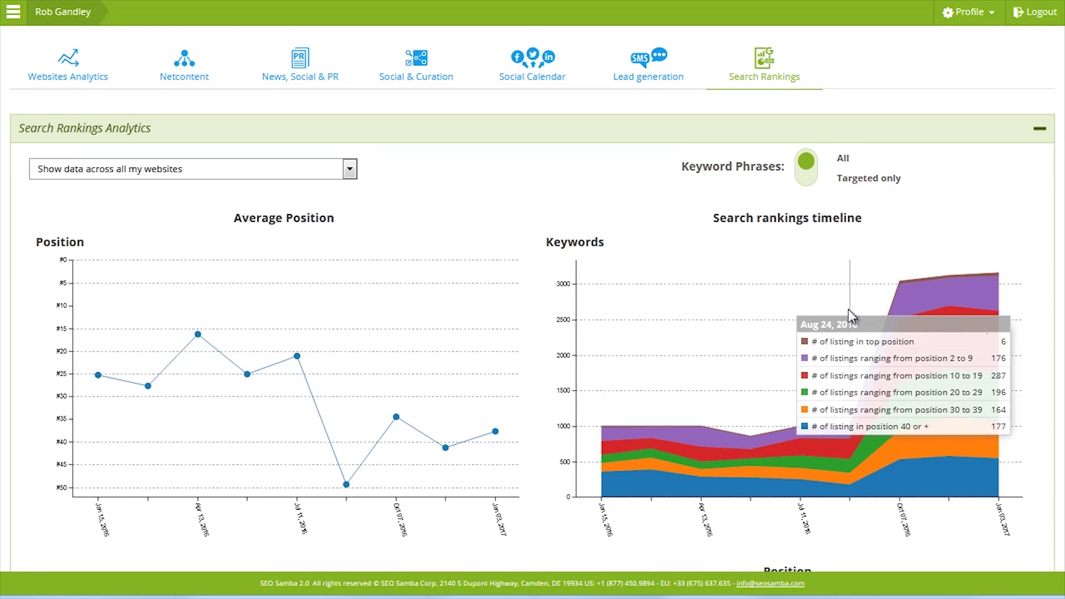
Switch Keyword Phrases to Targeted only and review the updated charts and period stats
click(807, 173)
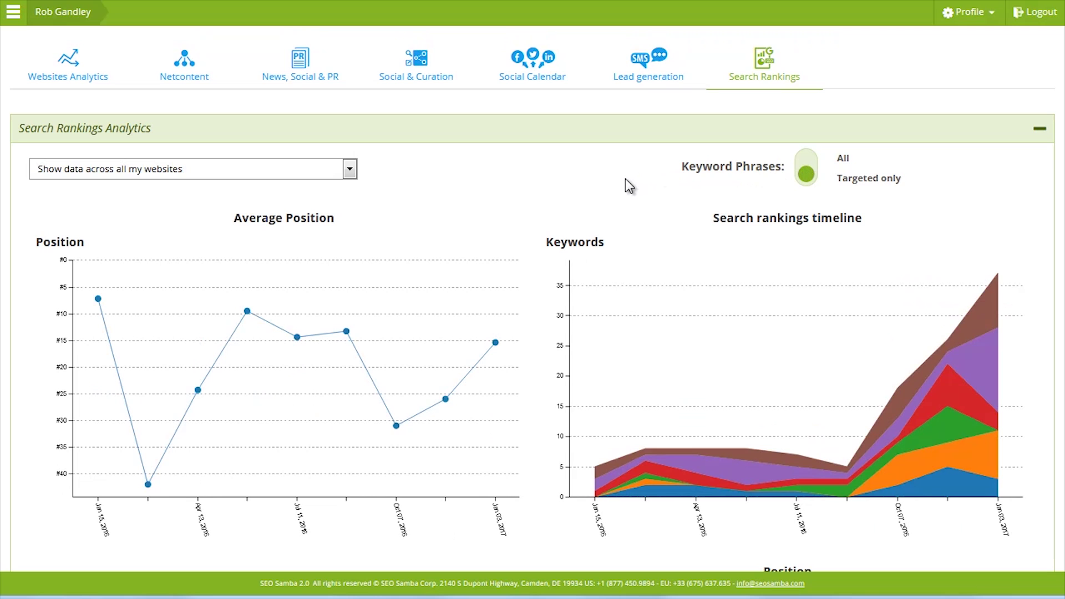
mouse_move(741, 448)
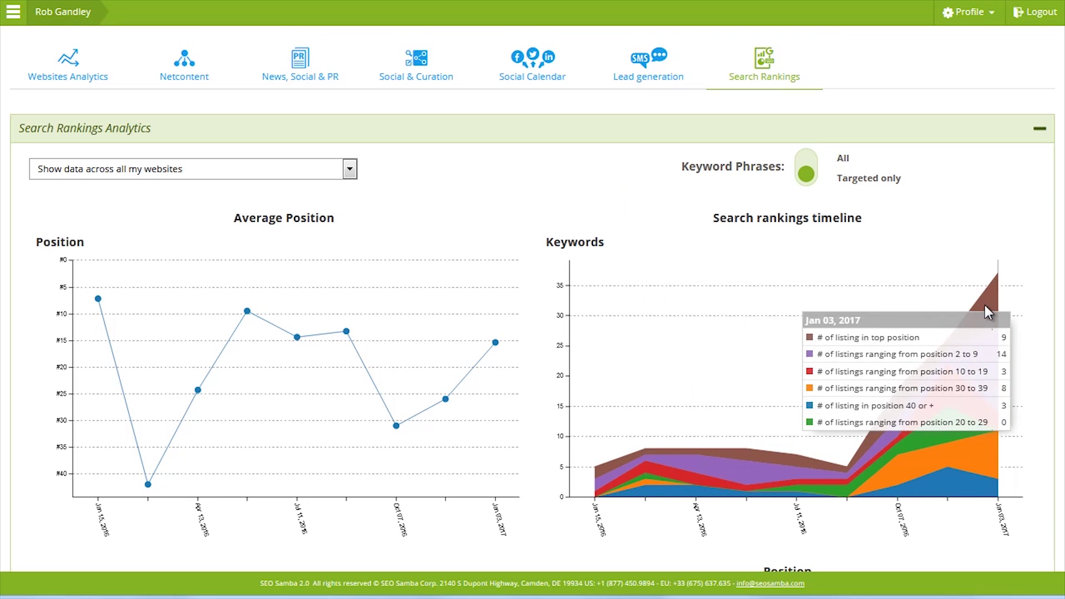
mouse_move(488, 420)
scroll(485, 414, down, 10)
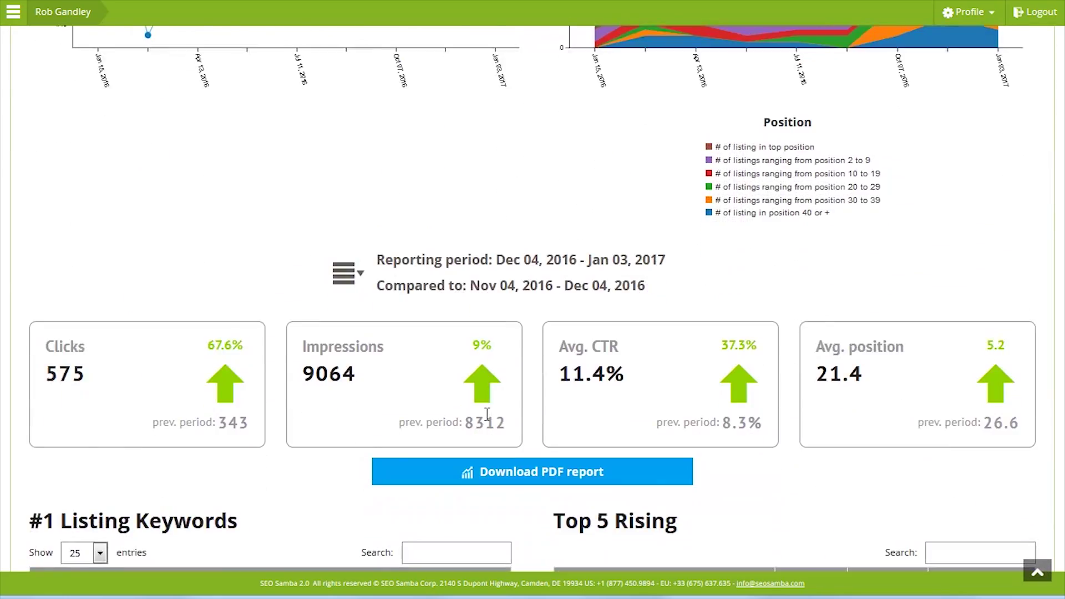
scroll(485, 414, down, 10)
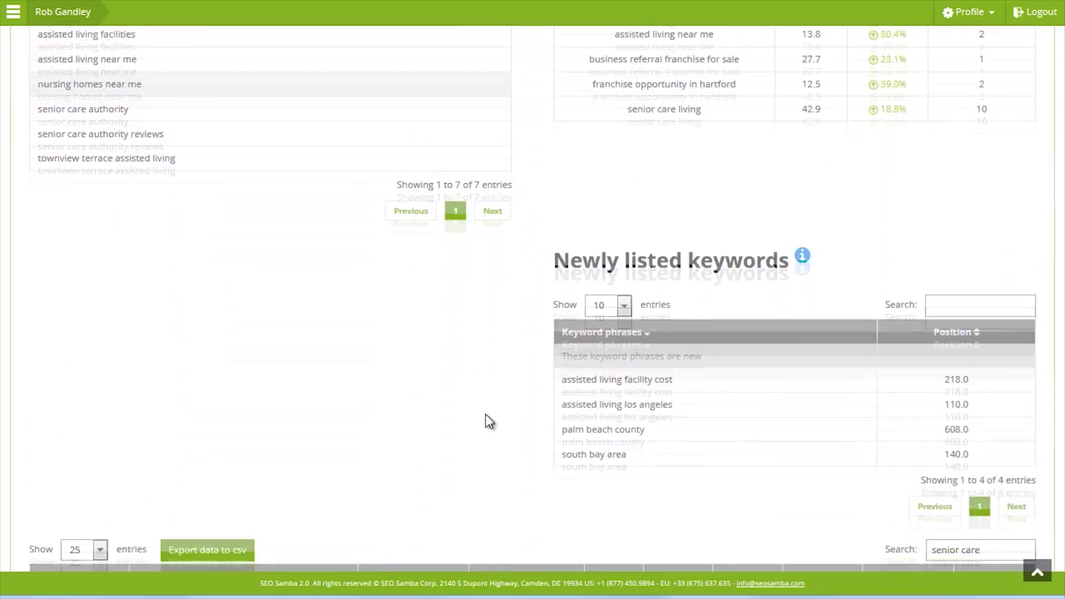